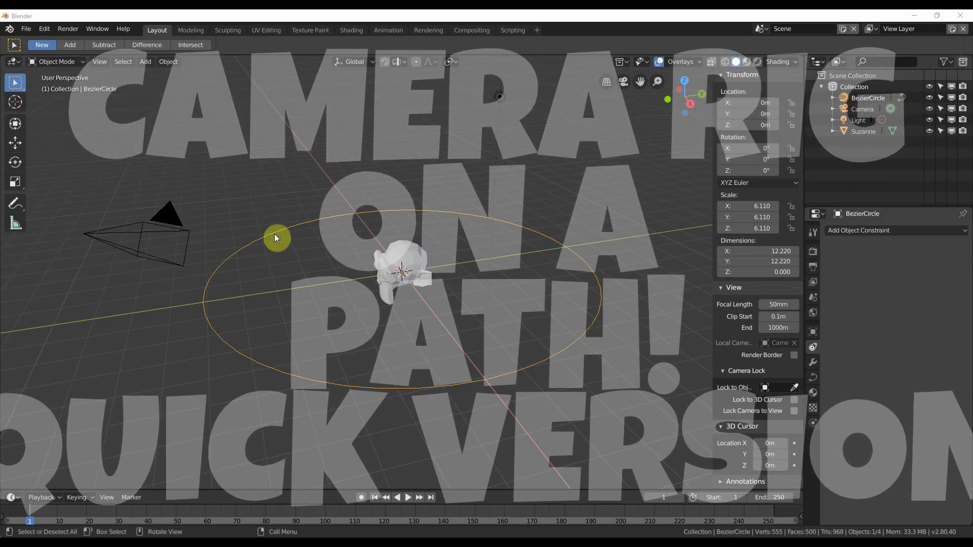
Step: Add a cube-shaped empty at the scene origin, around the monkey head
scroll(322, 230, down, 1)
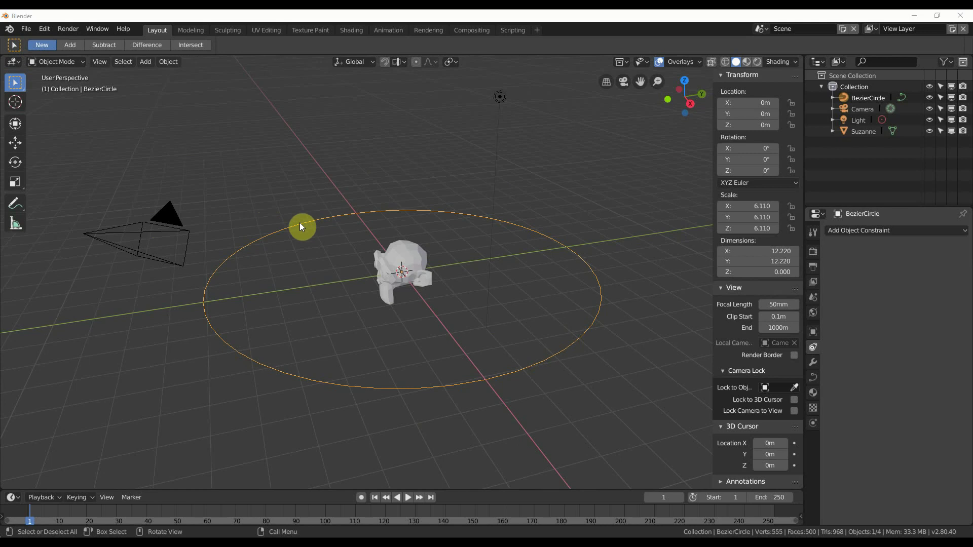
click(145, 61)
mouse_move(170, 171)
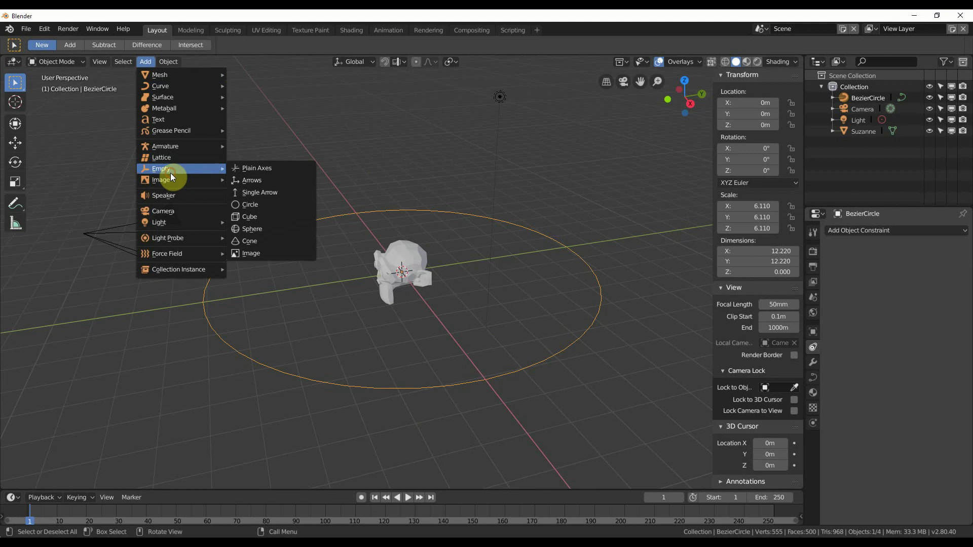
click(256, 218)
middle_drag(363, 303, 396, 258)
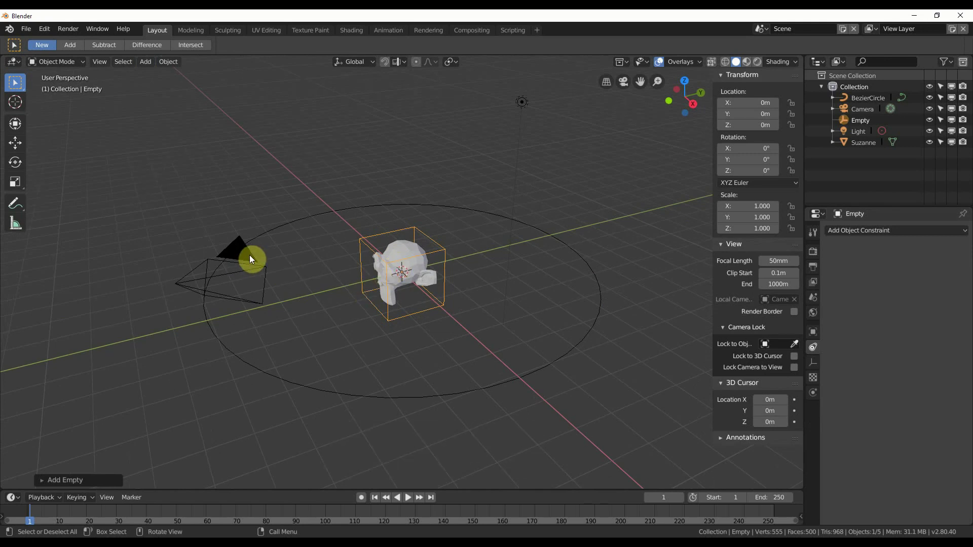
middle_drag(278, 282, 266, 282)
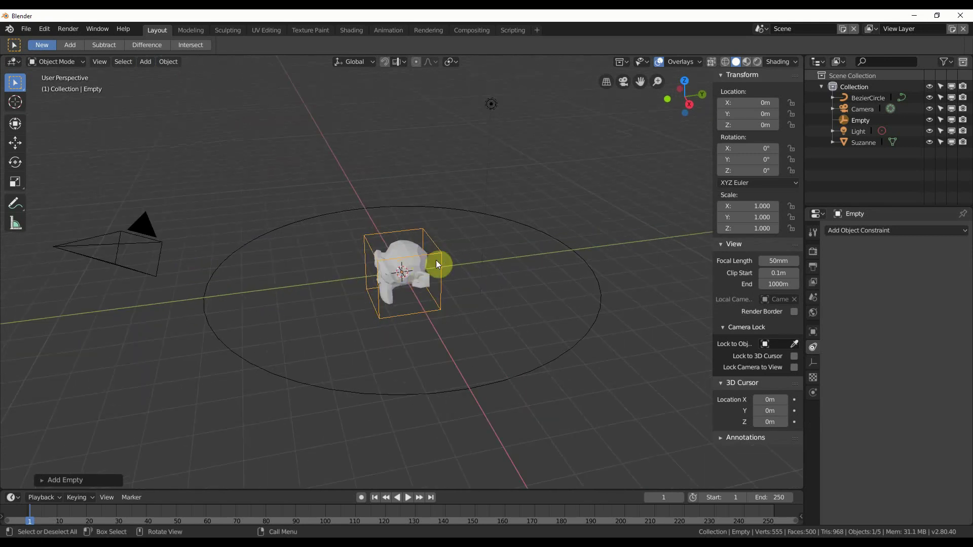
Step: Clear the camera's location and rotation so both are reset to zero at the origin
click(144, 234)
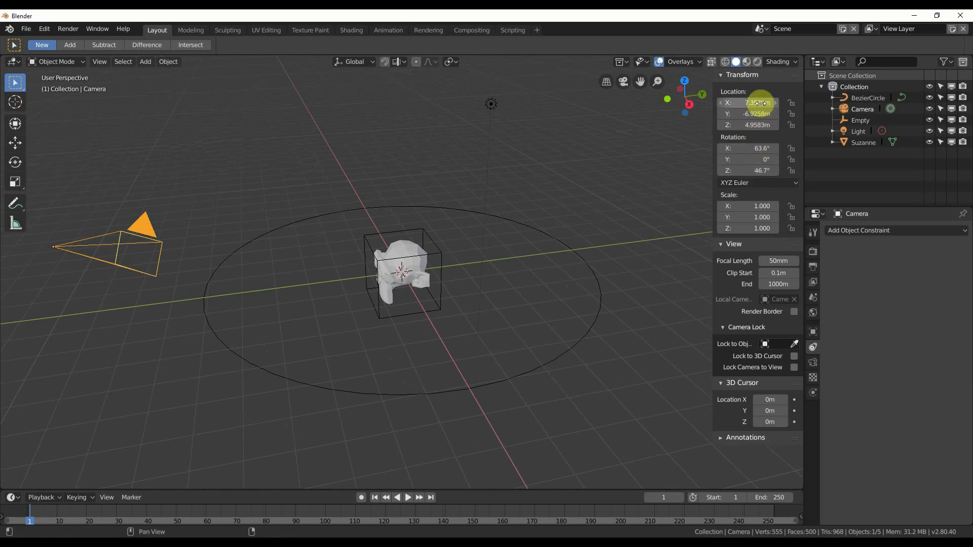
key(alt+g)
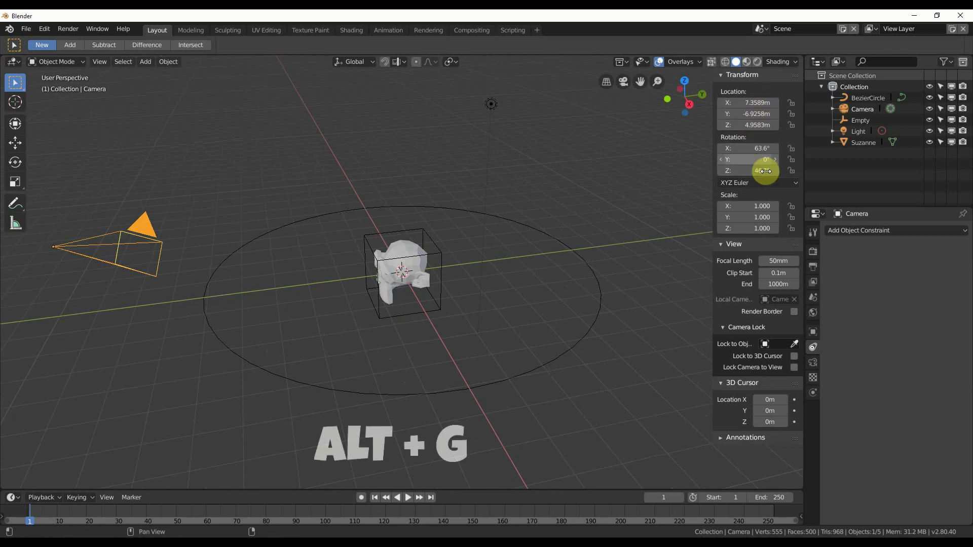
key(alt)
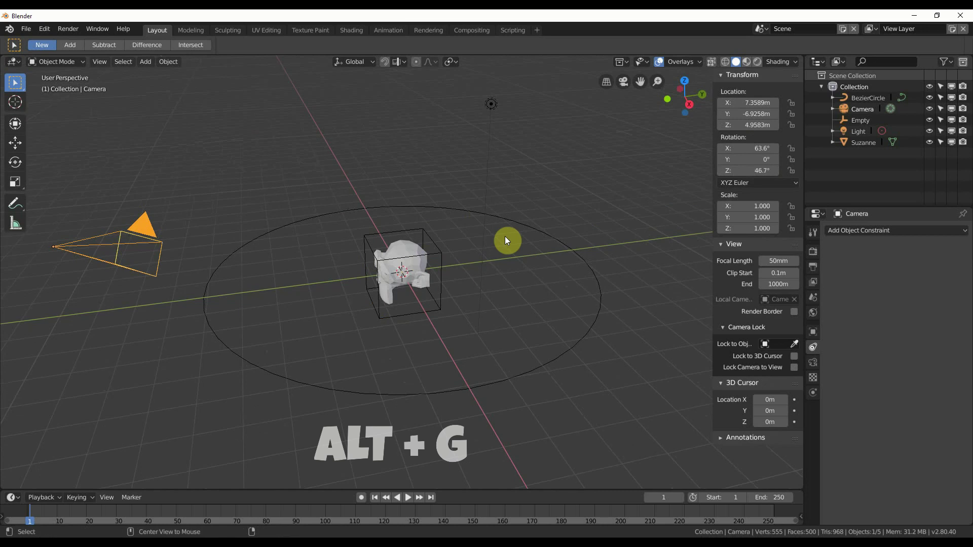
key(alt+g)
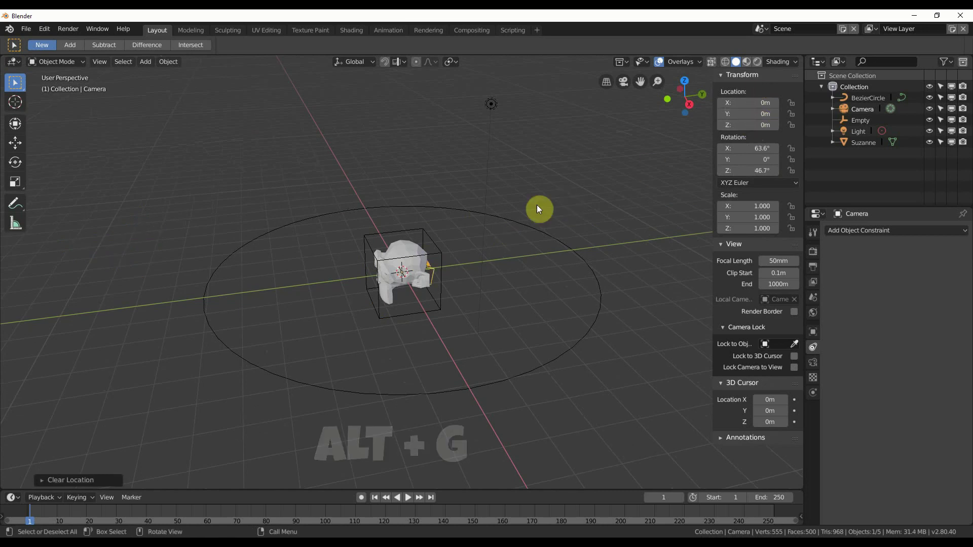
key(alt+r)
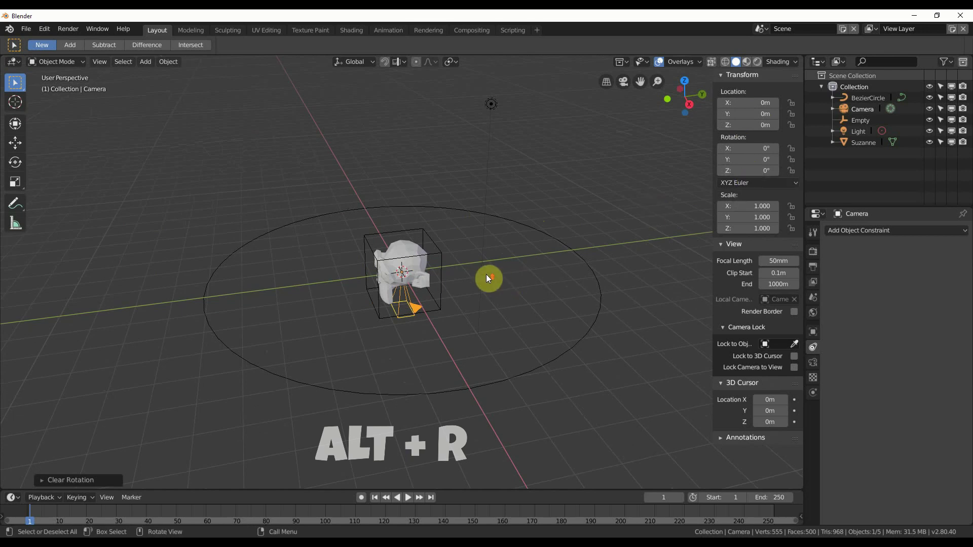
Step: Parent the camera to the cube empty using Object (Keep Transform)
scroll(488, 278, up, 3)
middle_drag(488, 278, 509, 266)
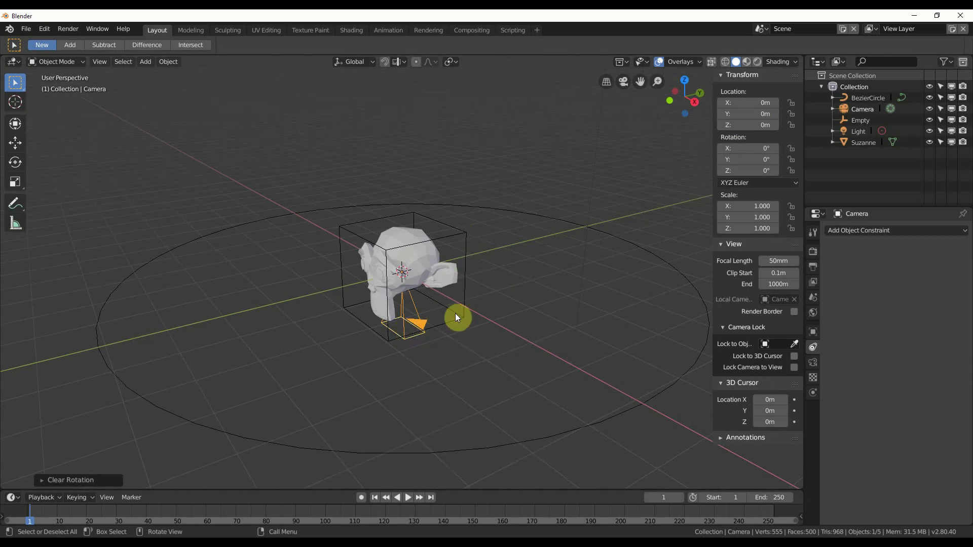
shift+click(464, 290)
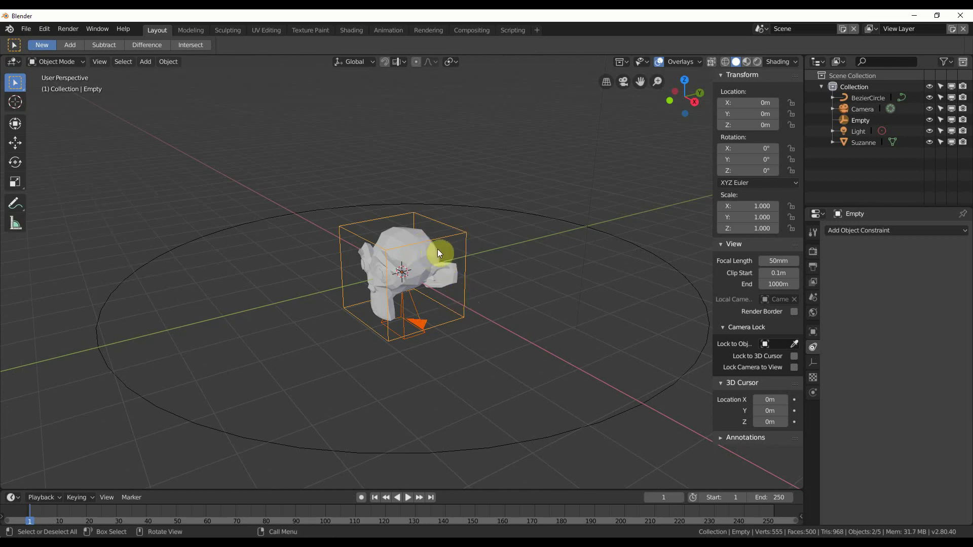
right_click(463, 235)
mouse_move(463, 235)
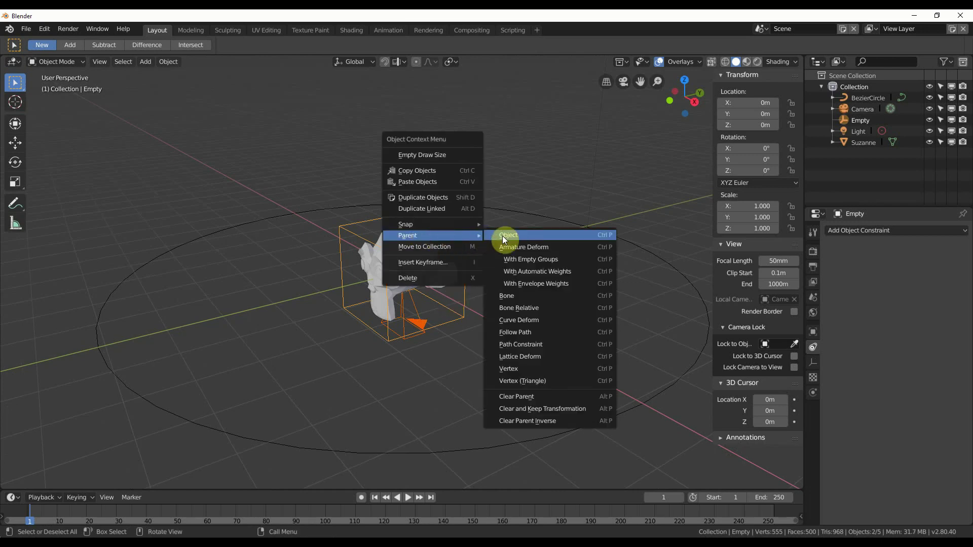
click(534, 236)
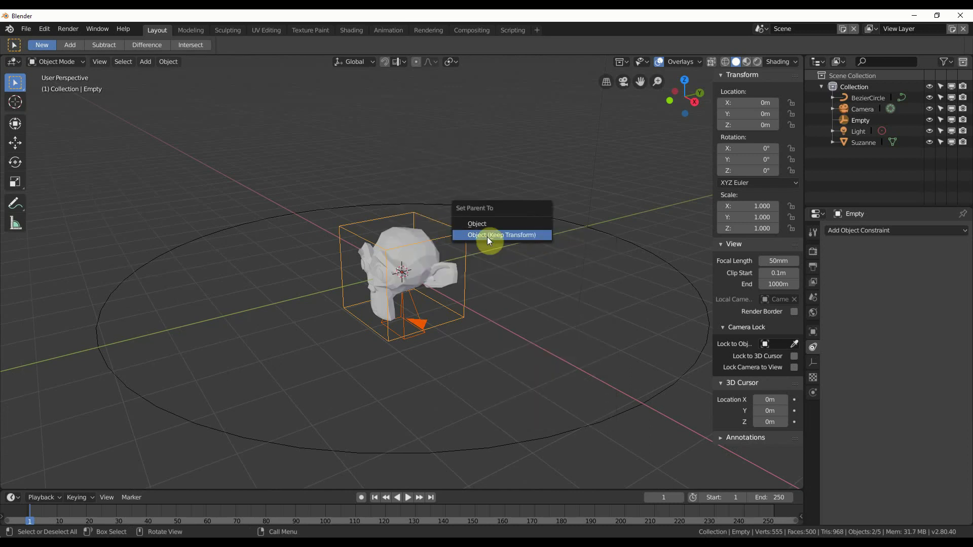
click(504, 236)
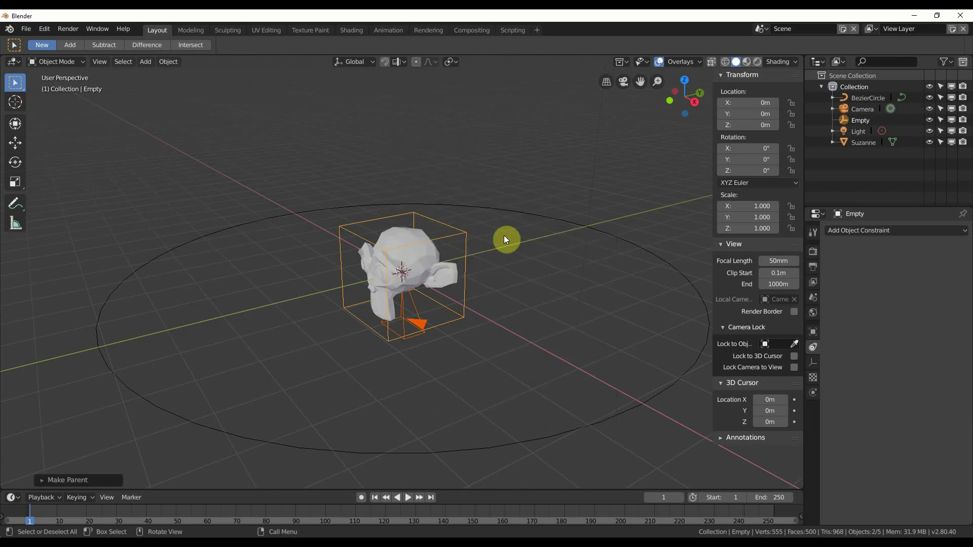
Step: Add a Follow Path constraint to the cube empty alone, with BezierCircle as its target
scroll(504, 235, down, 1)
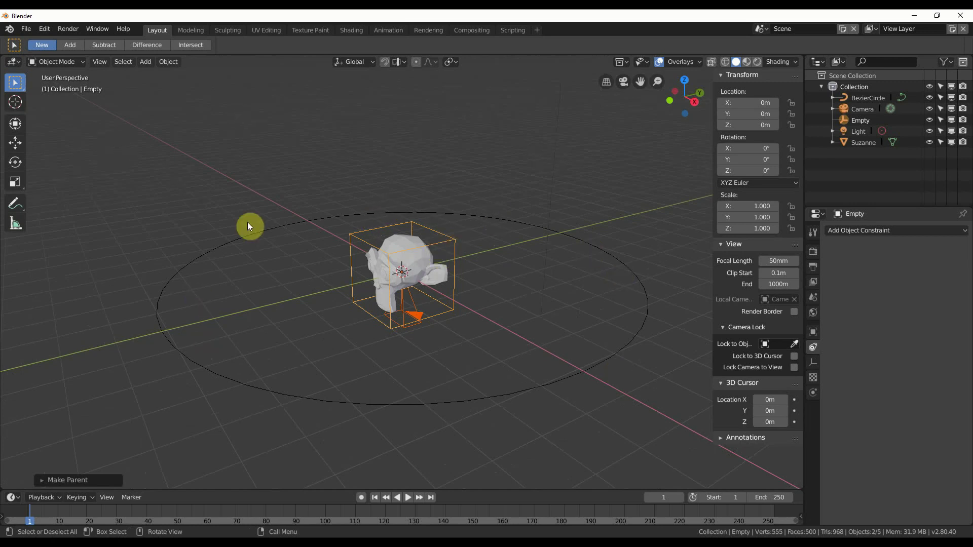
middle_drag(479, 253, 264, 359)
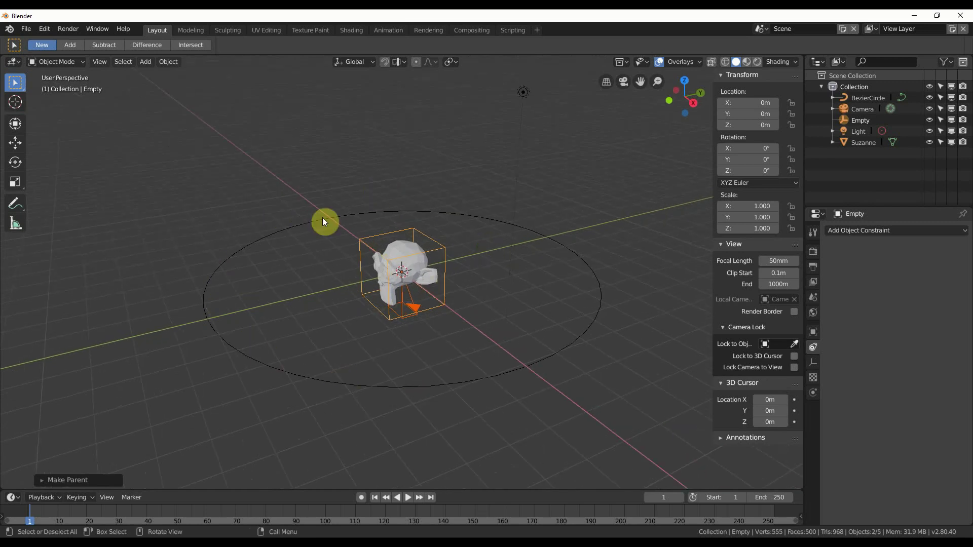
click(444, 248)
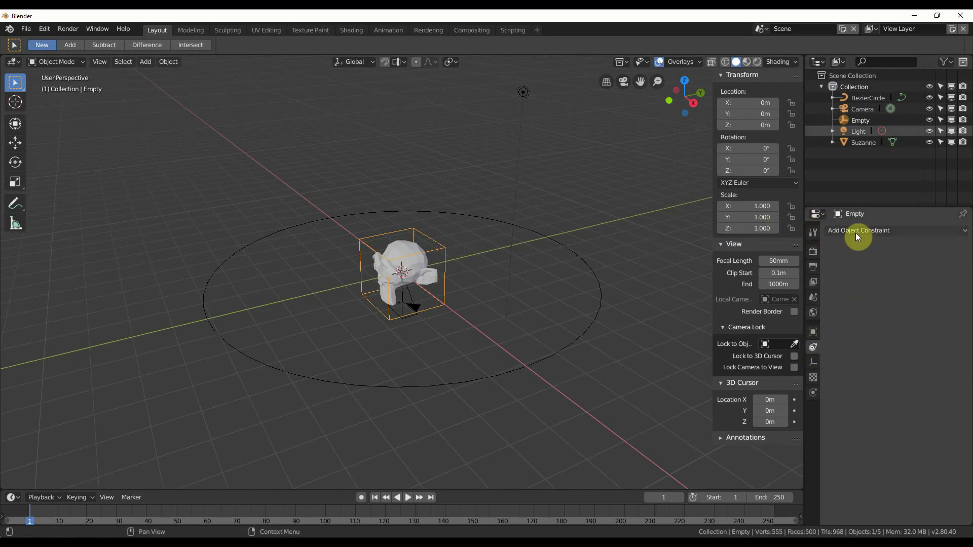
click(840, 236)
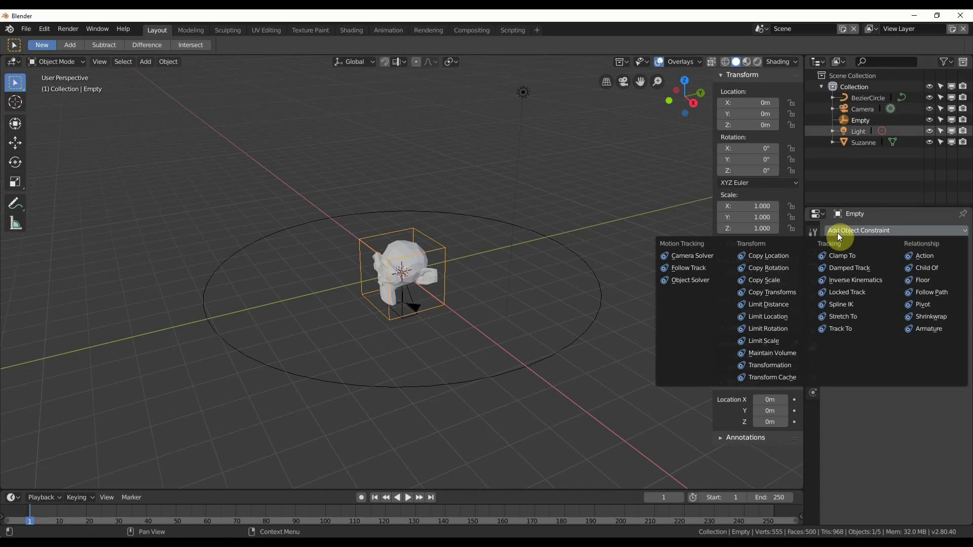
click(921, 294)
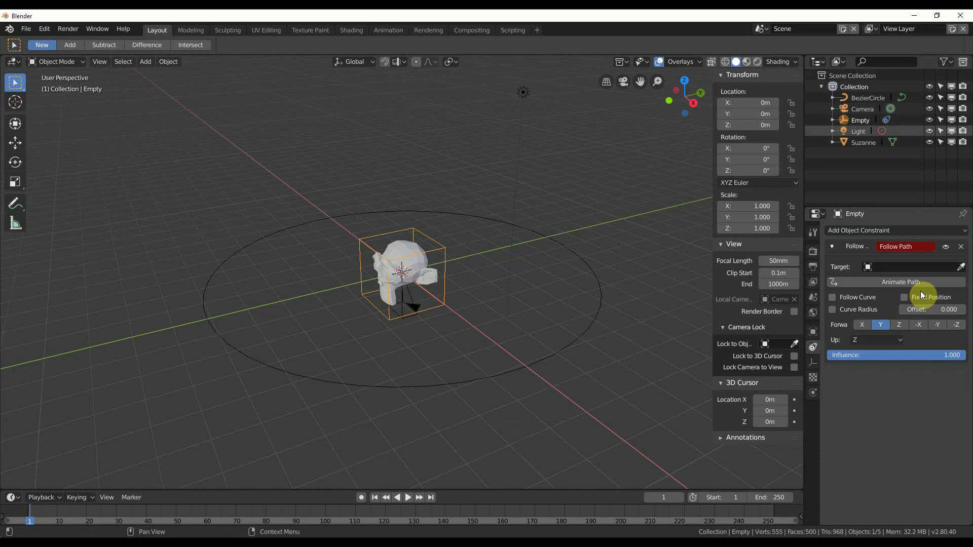
click(869, 268)
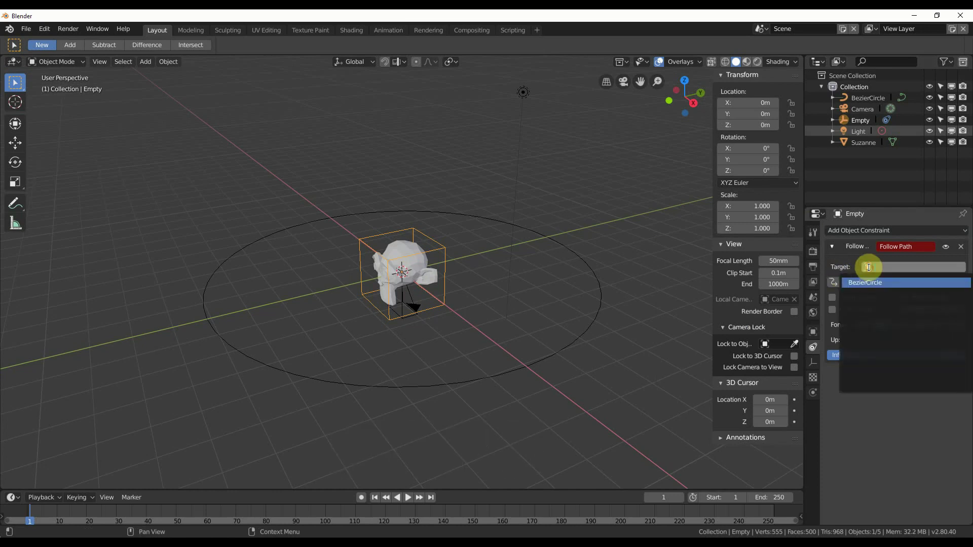
click(862, 282)
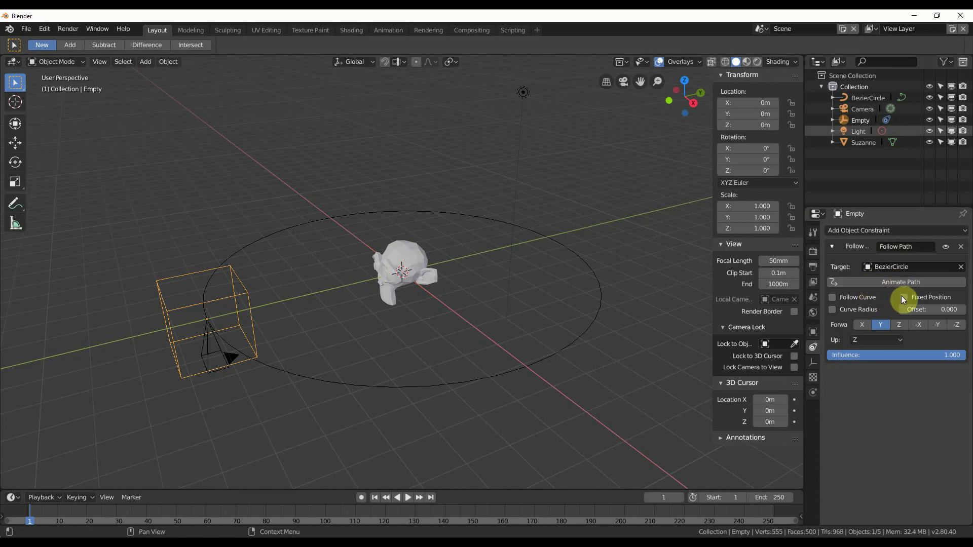
Step: Enable Follow Curve and Fixed Position on the Follow Path constraint and try out its offset, leaving it at 0
click(867, 297)
click(904, 297)
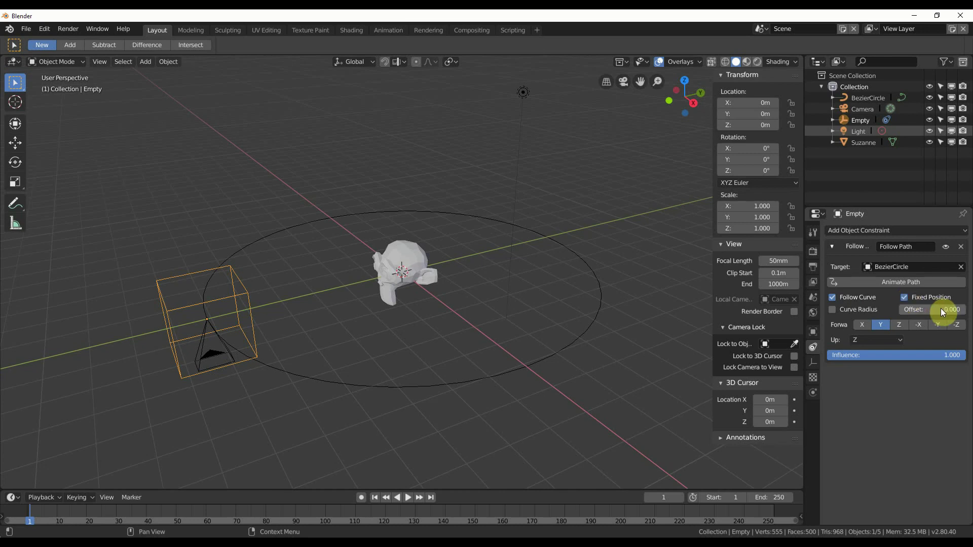
mouse_move(941, 308)
mouse_down()
mouse_move(960, 308)
mouse_move(909, 308)
mouse_move(922, 308)
mouse_up()
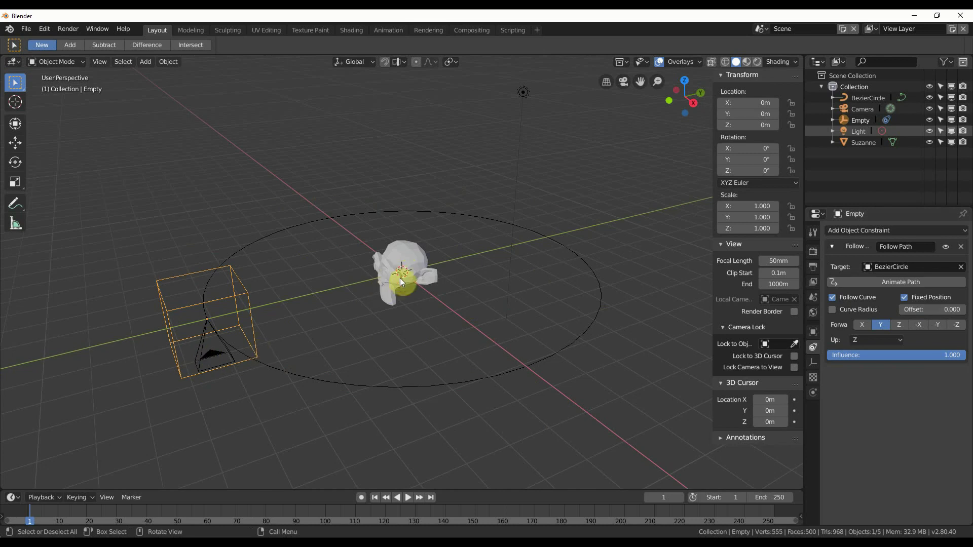
Step: Add a sphere-shaped empty at the origin as an aim target for the camera
scroll(401, 277, up, 2)
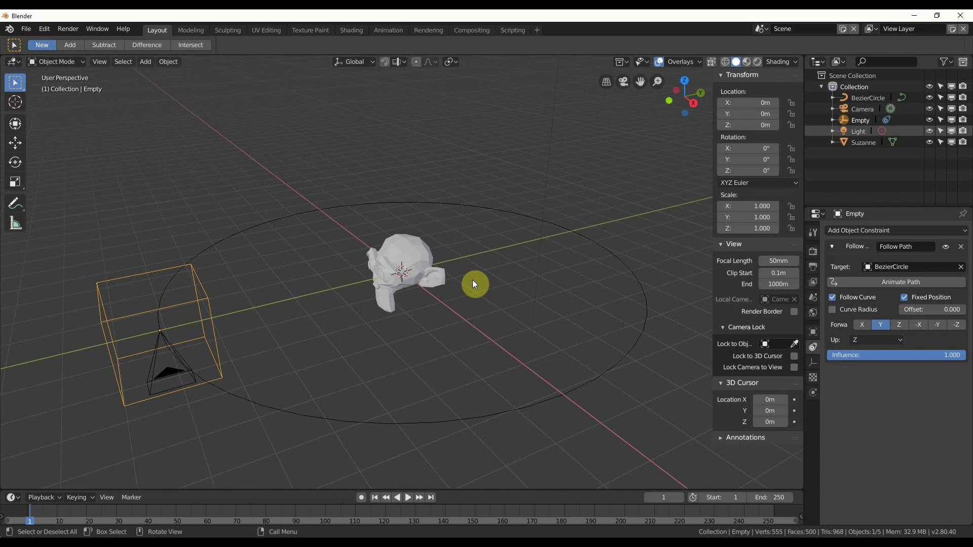
click(147, 66)
mouse_move(163, 168)
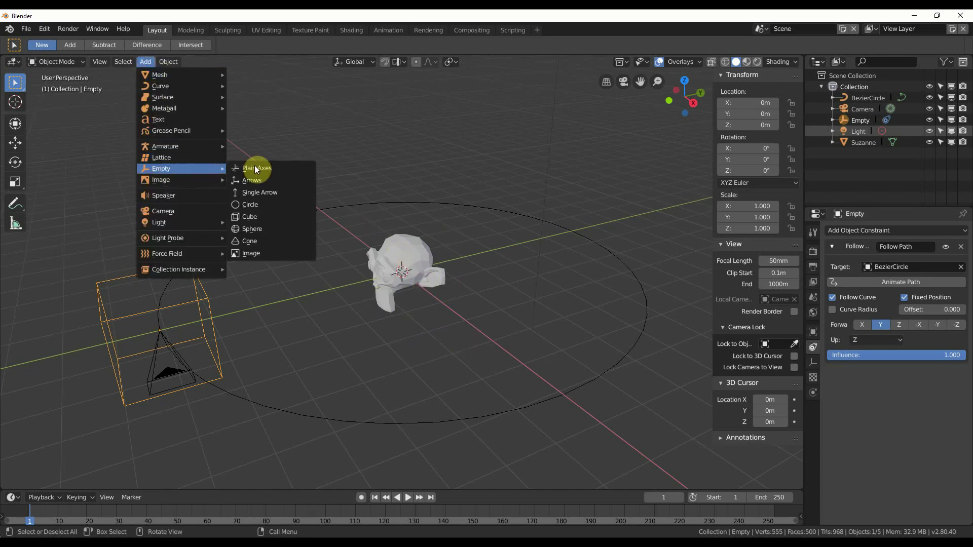
click(261, 229)
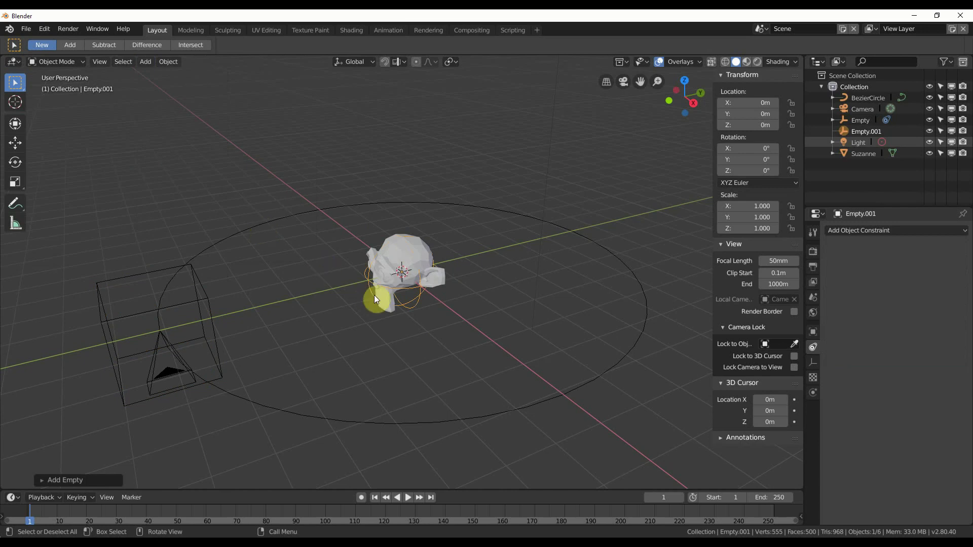
Step: Add a Track To constraint to the camera with the sphere empty, Empty.001, as its target
middle_drag(374, 300, 201, 356)
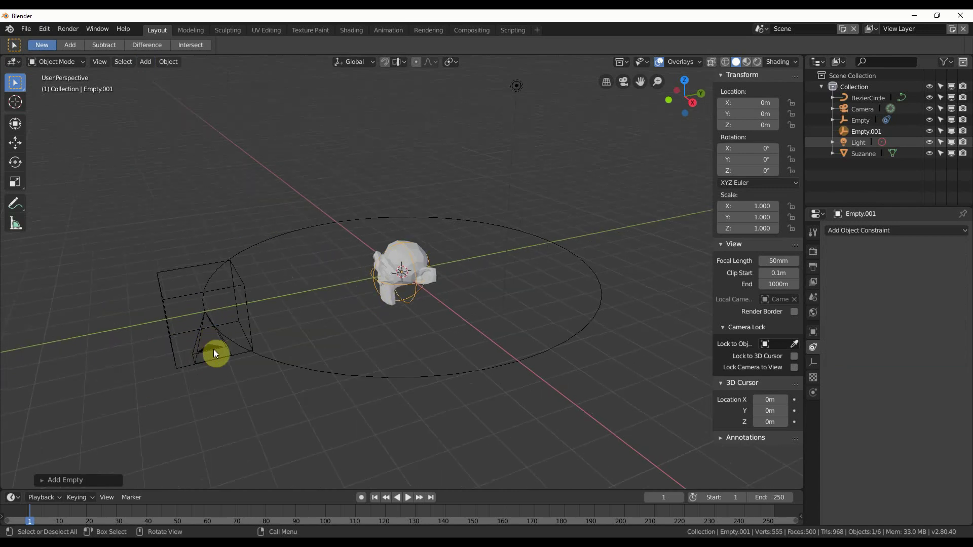
click(201, 355)
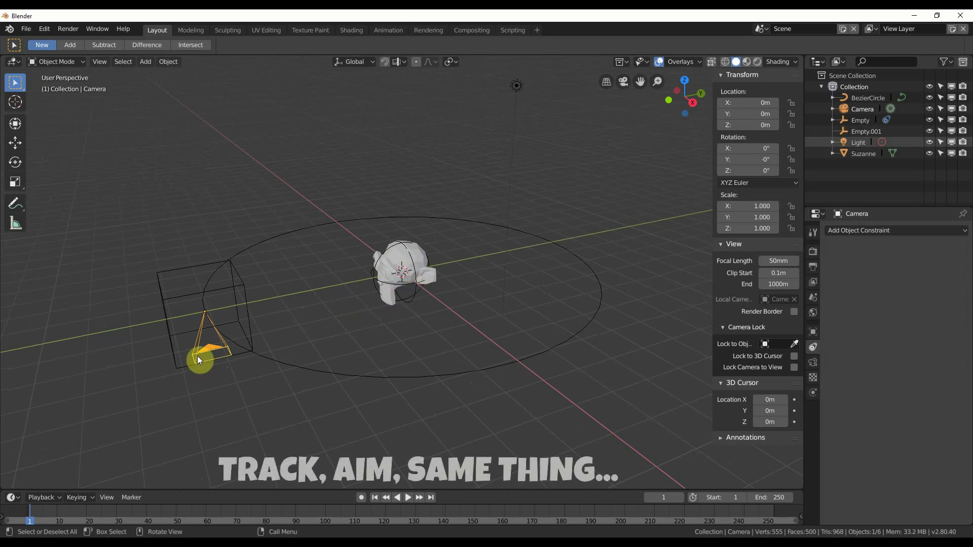
click(859, 233)
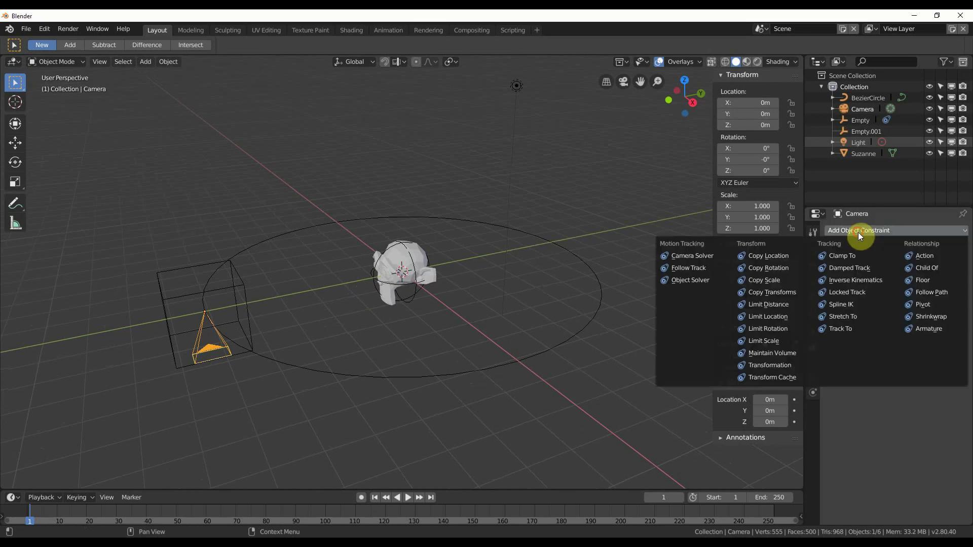
click(846, 330)
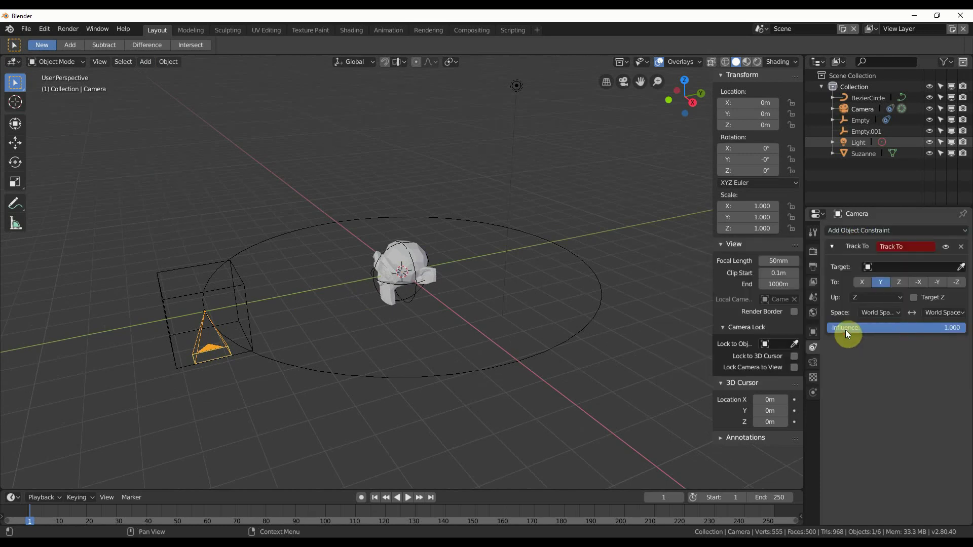
click(865, 268)
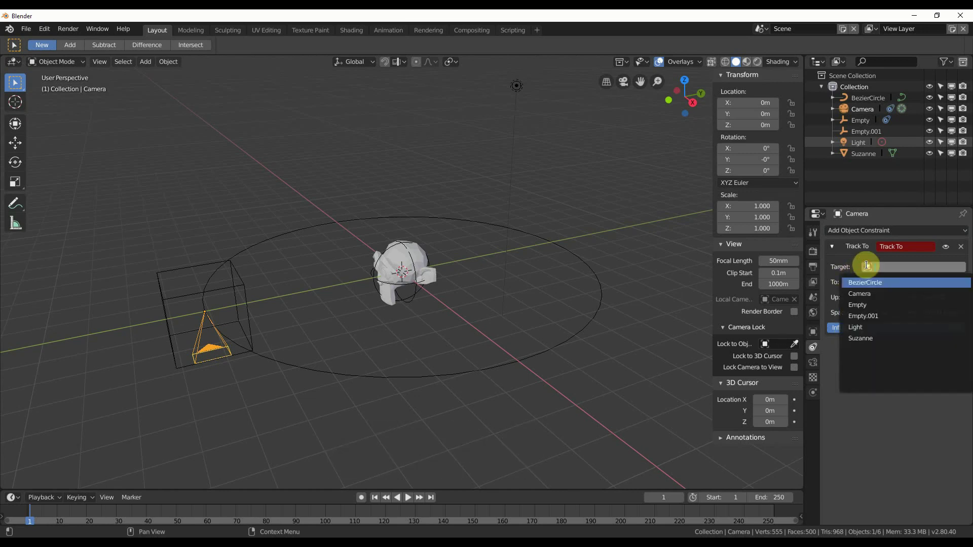
click(863, 317)
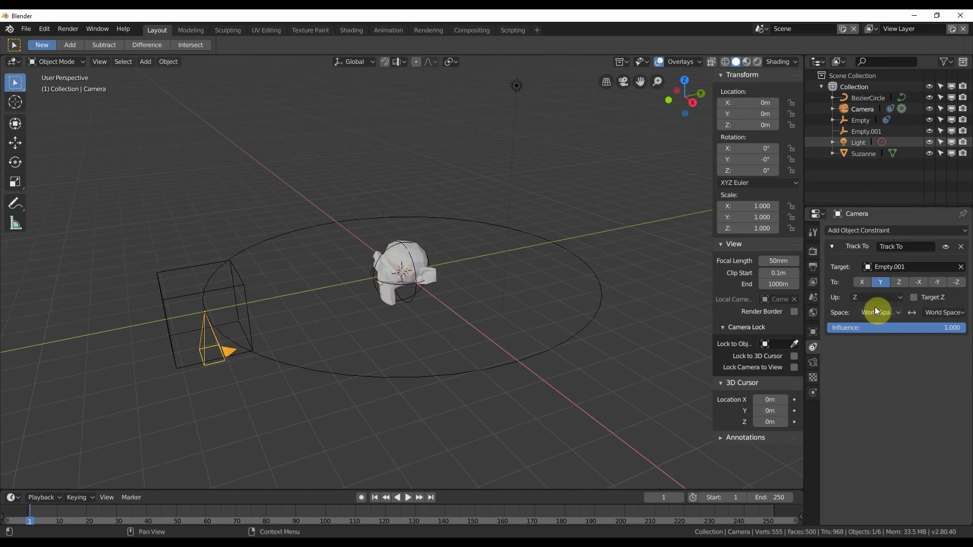
Step: Set the camera's Track To constraint to point along -Z with Y as the up axis
click(957, 284)
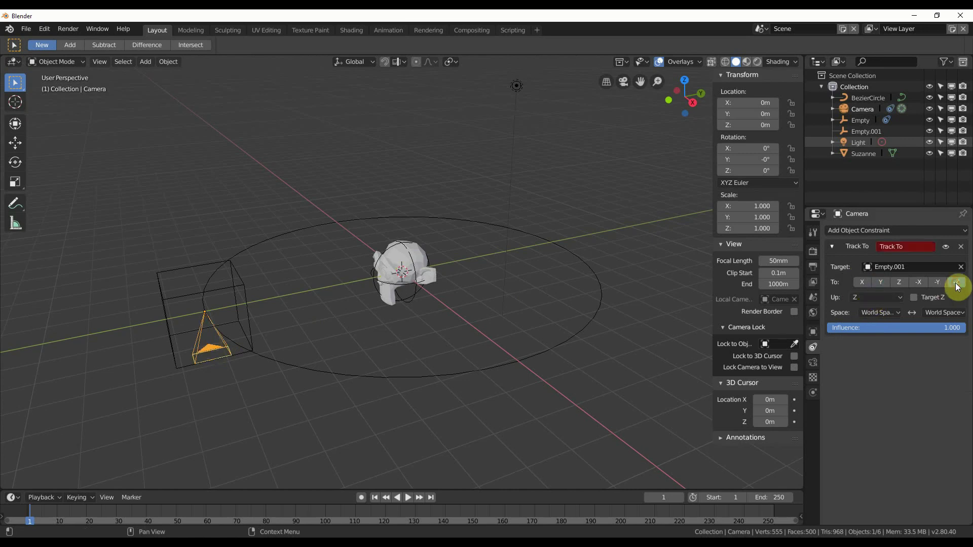
click(868, 296)
click(867, 274)
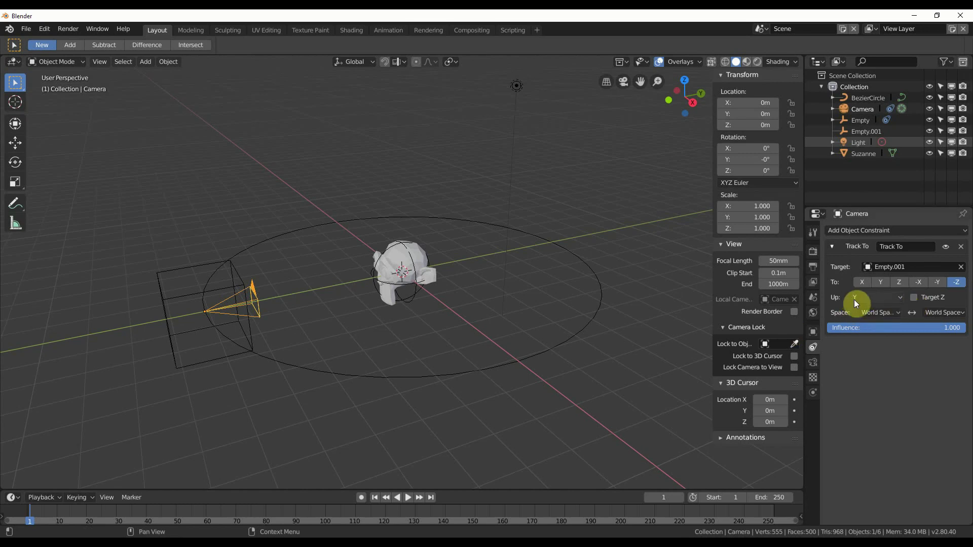
middle_drag(456, 317, 458, 336)
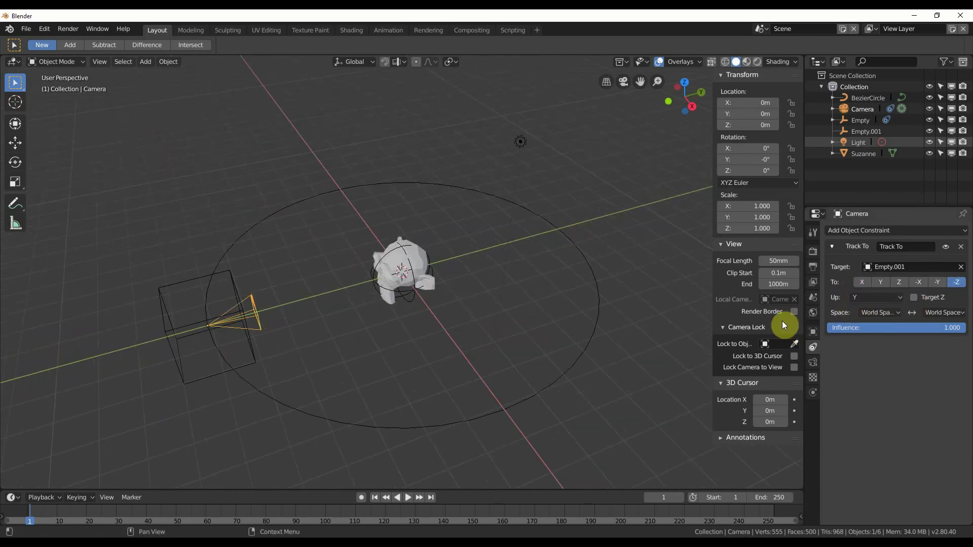
Step: Try out the Follow Path offset of the cube empty with the camera tracking its target, leaving it at 0
click(183, 286)
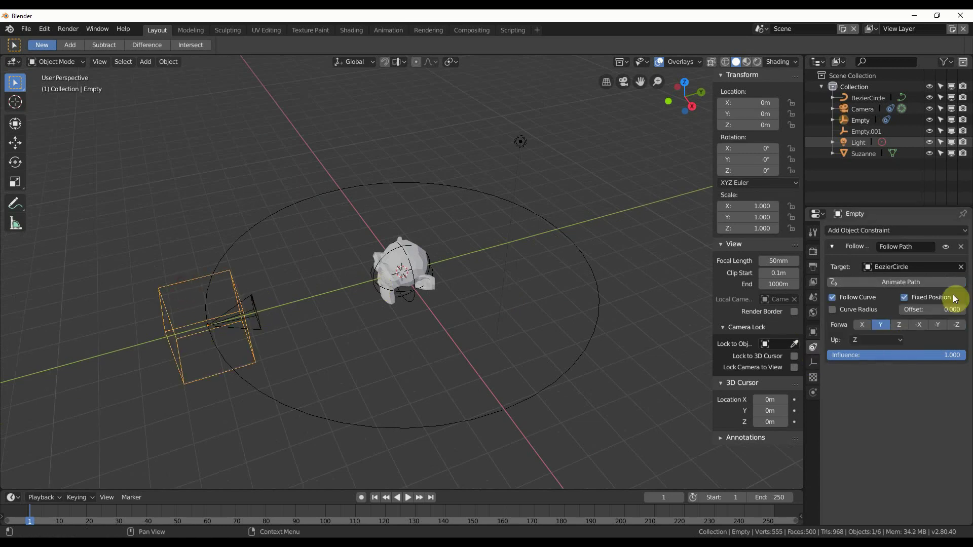
mouse_move(903, 309)
mouse_down()
mouse_move(952, 310)
mouse_move(902, 314)
mouse_up()
Step: Try moving the sphere empty at the monkey head with the Transform tool, and enlarge the timeline area
click(415, 301)
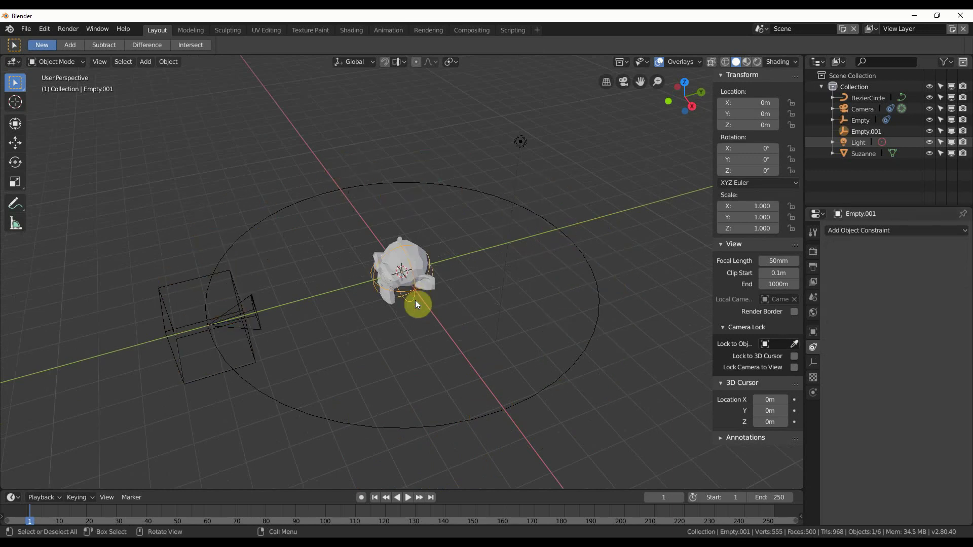
key(shift+space)
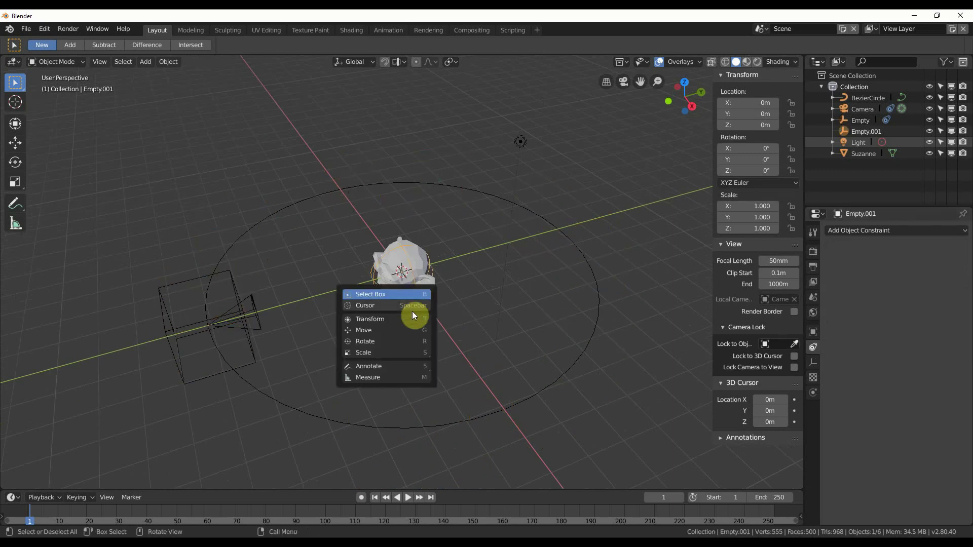
click(414, 312)
mouse_move(428, 305)
mouse_down()
mouse_move(465, 386)
mouse_move(450, 341)
mouse_move(376, 246)
mouse_move(401, 224)
mouse_move(415, 317)
mouse_up()
middle_drag(415, 312, 482, 305)
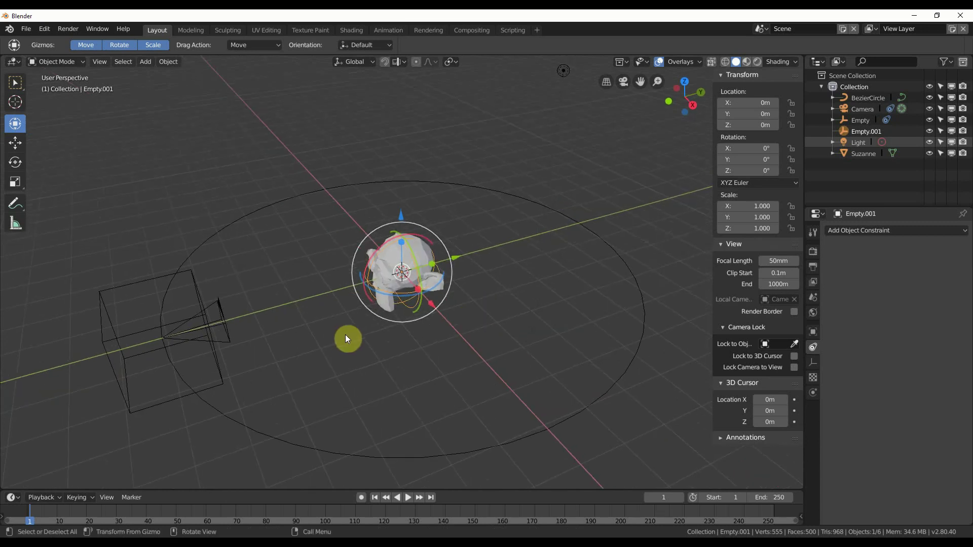
middle_drag(287, 328, 277, 396)
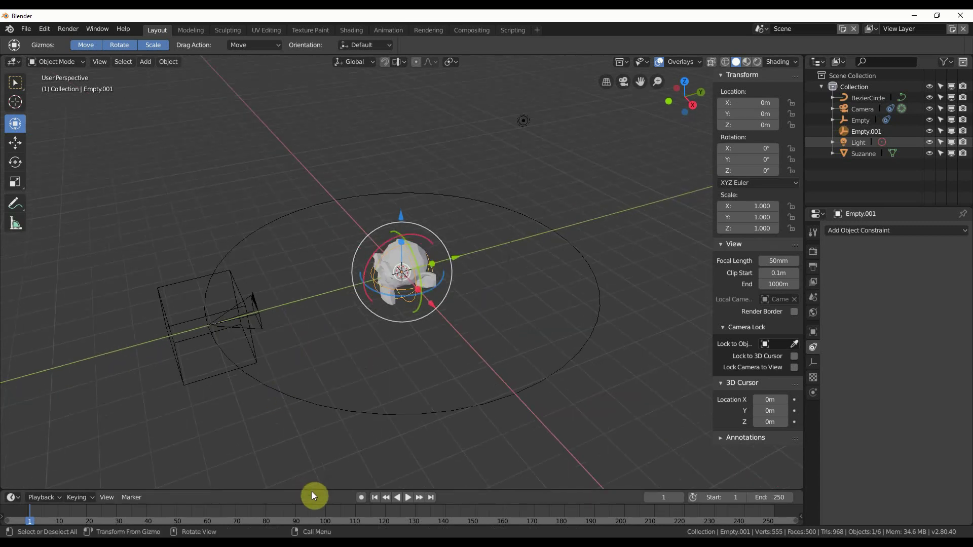
drag(311, 490, 311, 440)
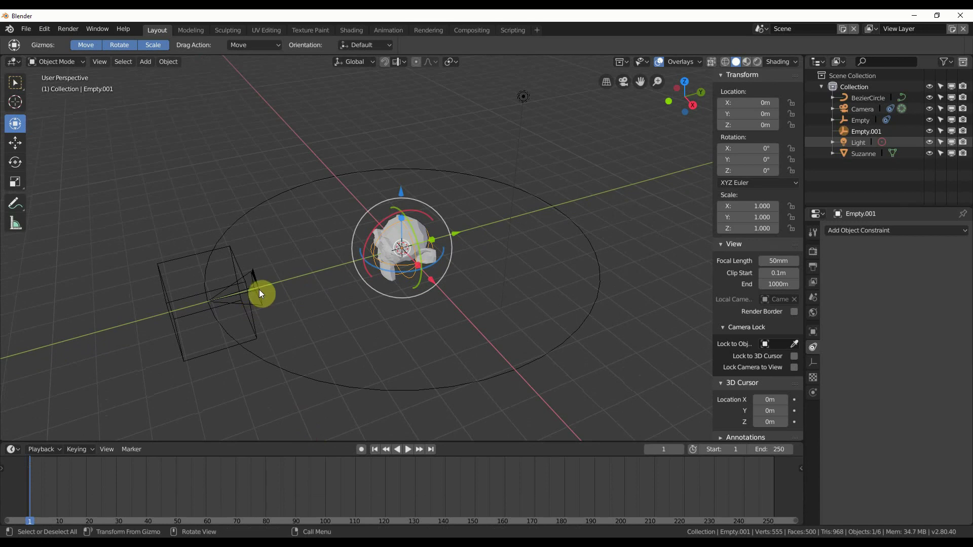
Step: Look through the camera and preview the orbit by varying the cube empty's Follow Path offset, leaving it at 0
click(259, 290)
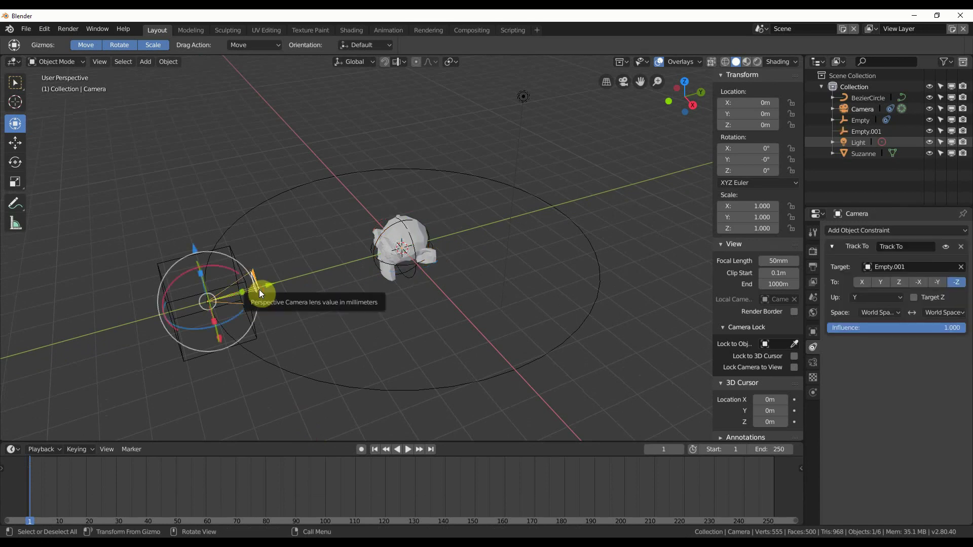
key(KP_0)
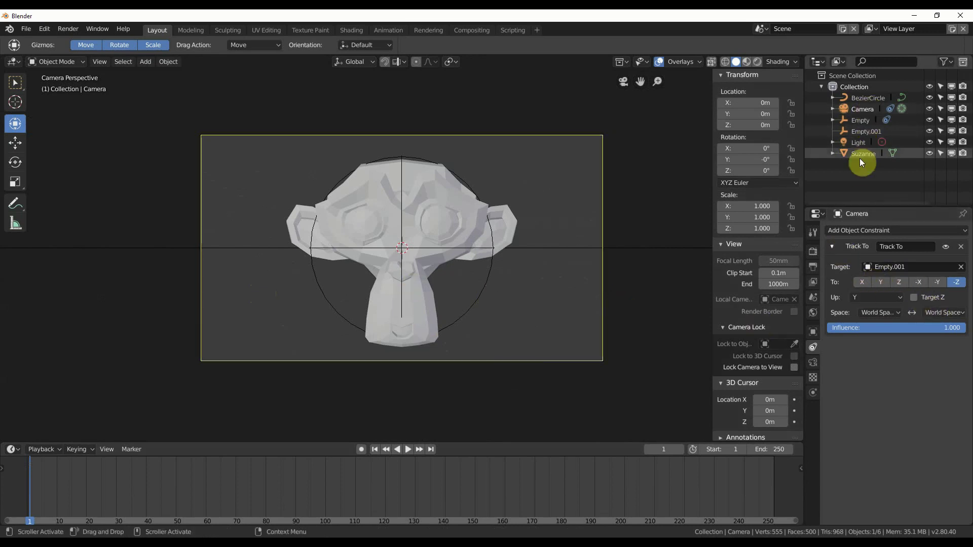
click(861, 133)
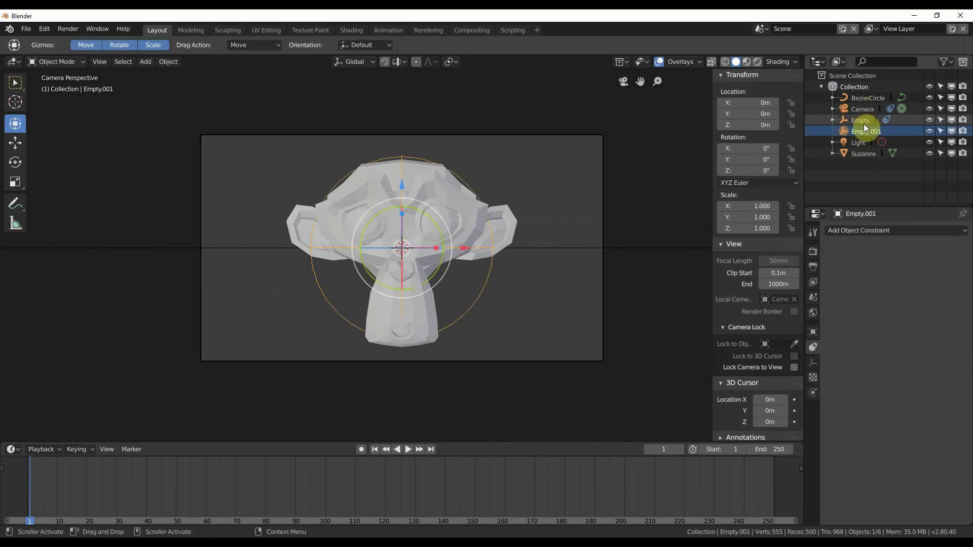
click(864, 120)
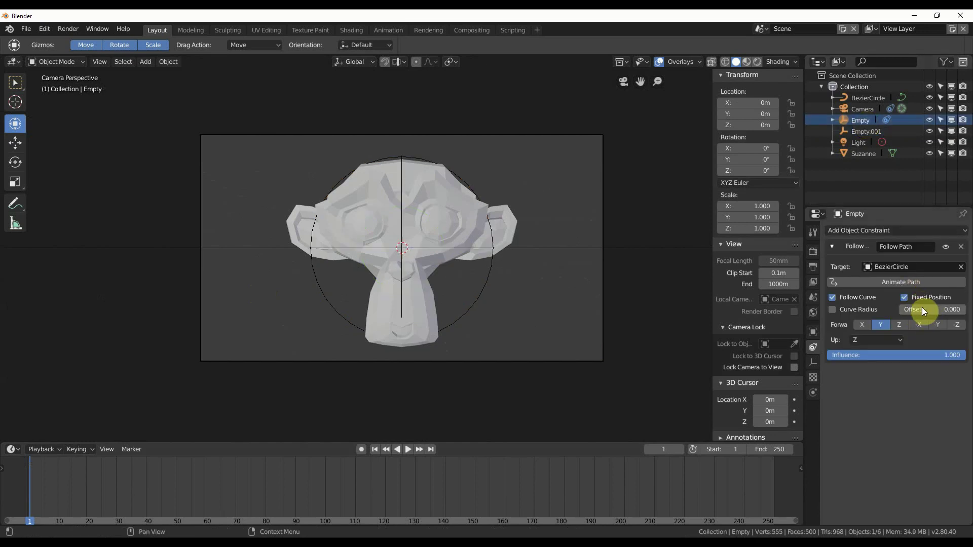
mouse_move(933, 310)
mouse_down()
mouse_move(953, 309)
mouse_move(912, 309)
mouse_move(947, 309)
mouse_move(933, 309)
mouse_up()
Step: Return to the perspective view and raise the camera 1.71 m along the Z axis above the cube empty
middle_drag(618, 261, 449, 274)
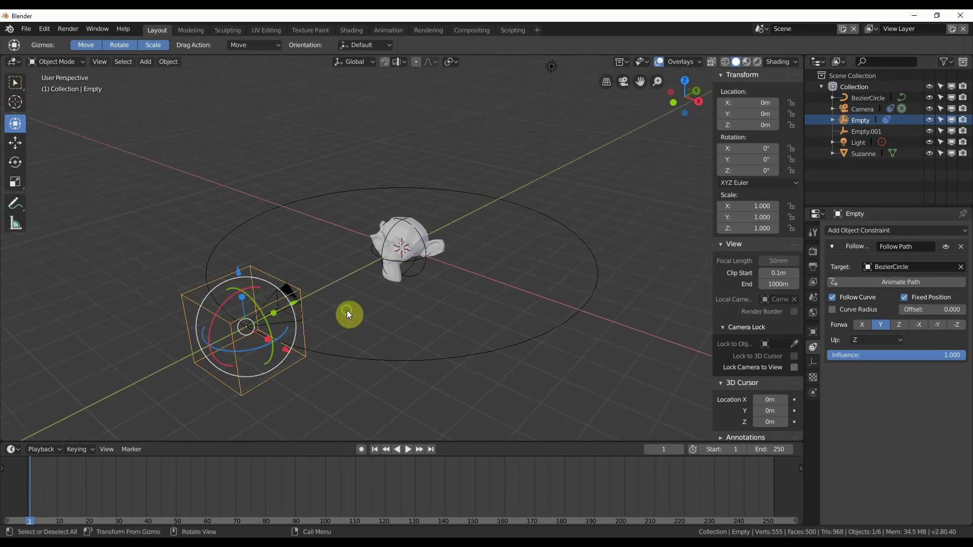
middle_drag(346, 310, 260, 291)
click(277, 304)
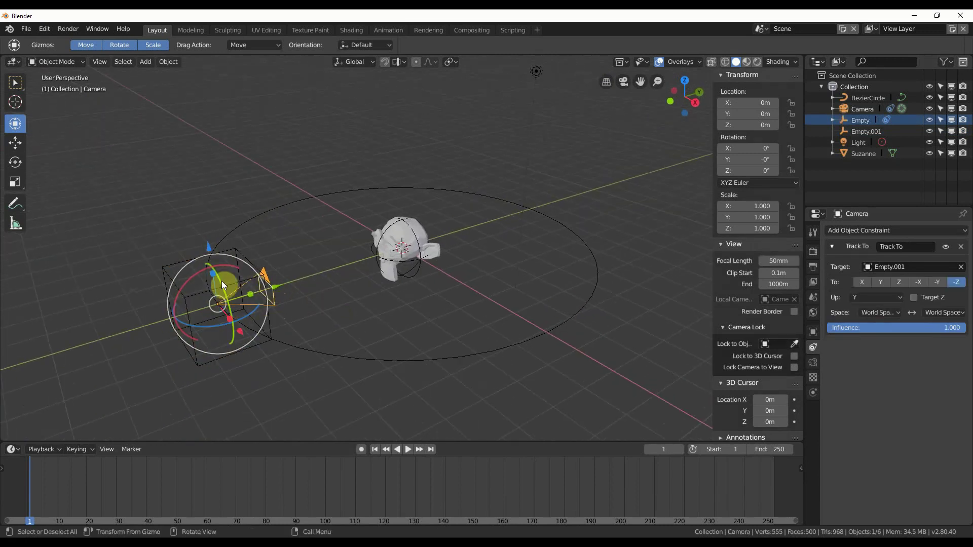
key(g)
key(z)
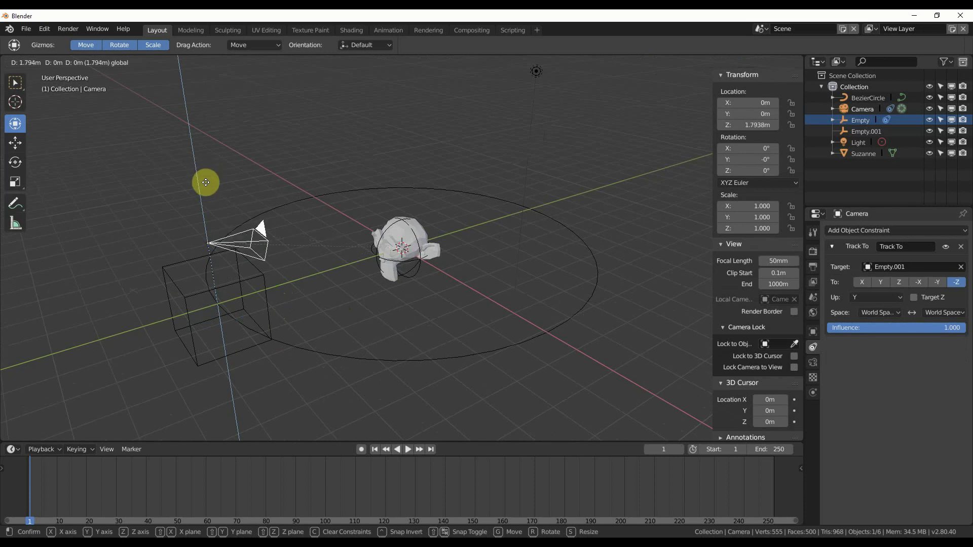
click(208, 190)
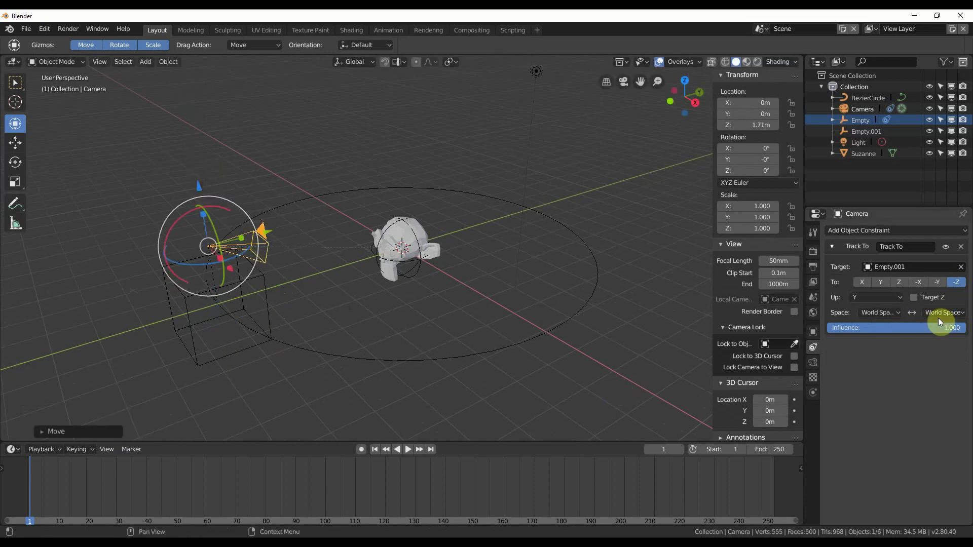
Step: Test the raised camera's orbit by varying the cube empty's Follow Path offset, leaving it at 0
click(272, 311)
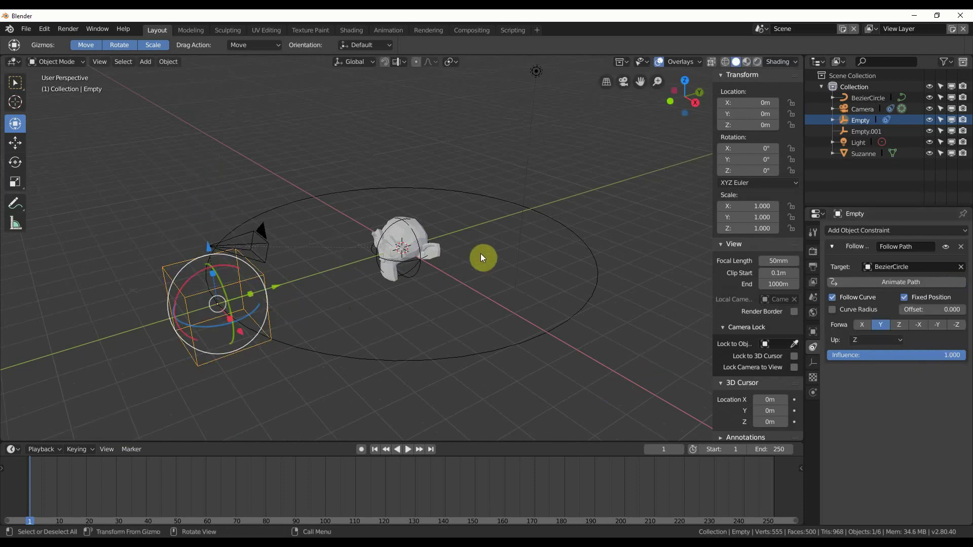
mouse_move(926, 313)
mouse_down()
mouse_move(963, 313)
mouse_move(926, 313)
mouse_up()
middle_drag(557, 324, 633, 314)
mouse_move(938, 310)
mouse_down()
mouse_move(952, 310)
mouse_move(925, 310)
mouse_up()
mouse_move(578, 313)
middle_down()
mouse_move(547, 313)
mouse_move(566, 299)
middle_up()
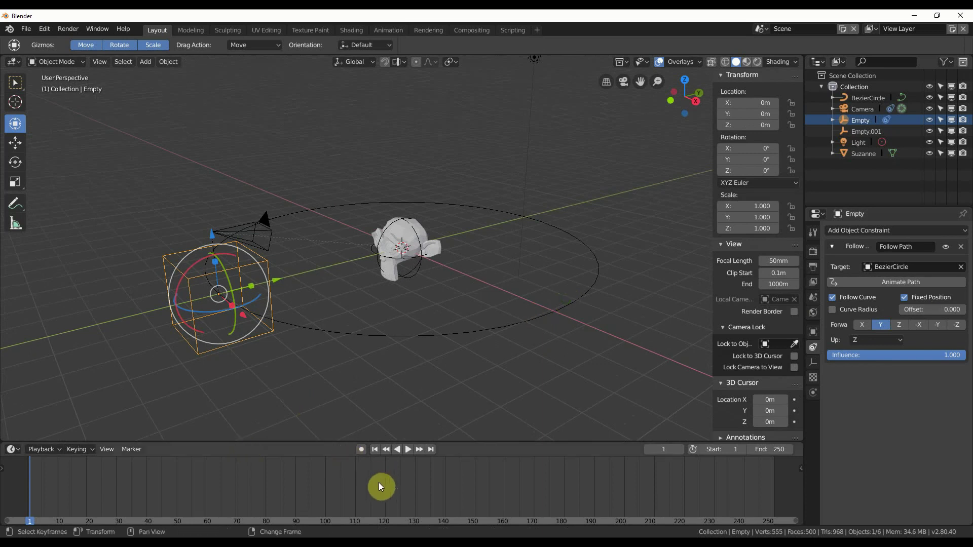
Step: Delete the Suzanne monkey head from the centre of the circle path
middle_drag(359, 357, 320, 359)
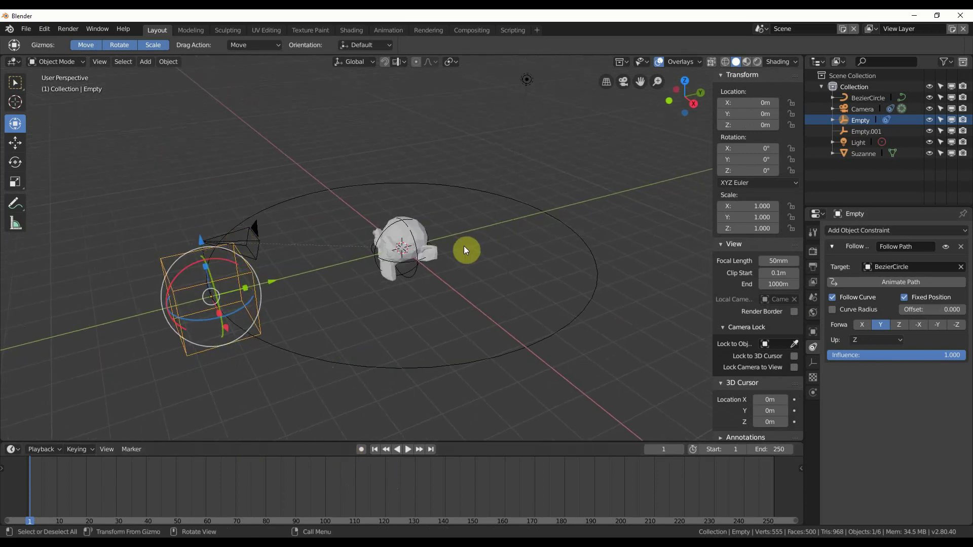
click(424, 239)
key(x)
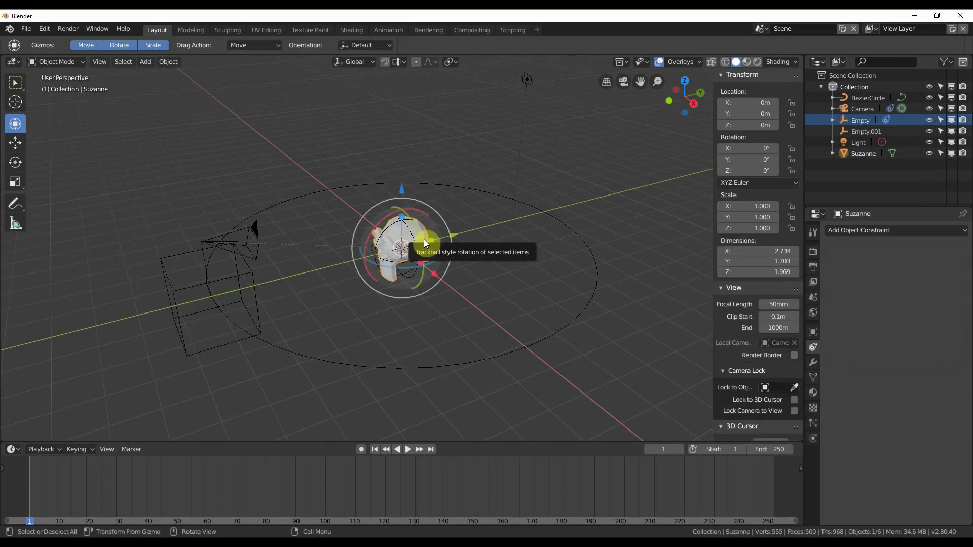
click(424, 239)
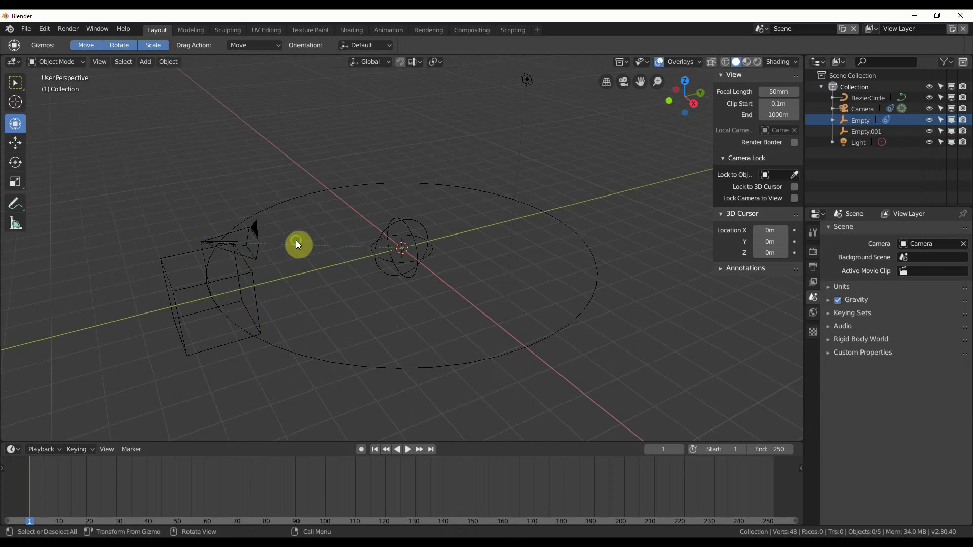
mouse_move(297, 241)
middle_down()
mouse_move(273, 246)
mouse_move(316, 238)
mouse_move(289, 236)
mouse_move(289, 250)
middle_up()
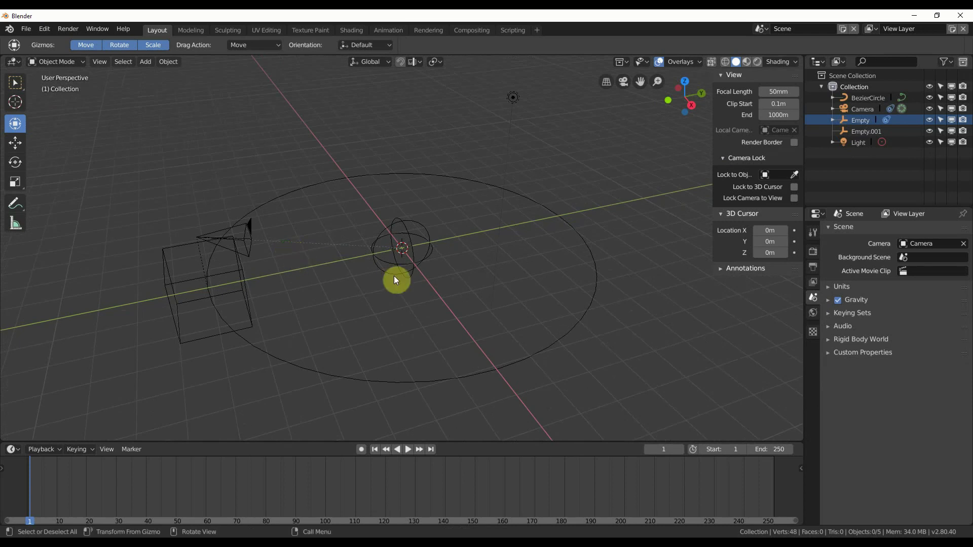
middle_drag(395, 280, 370, 284)
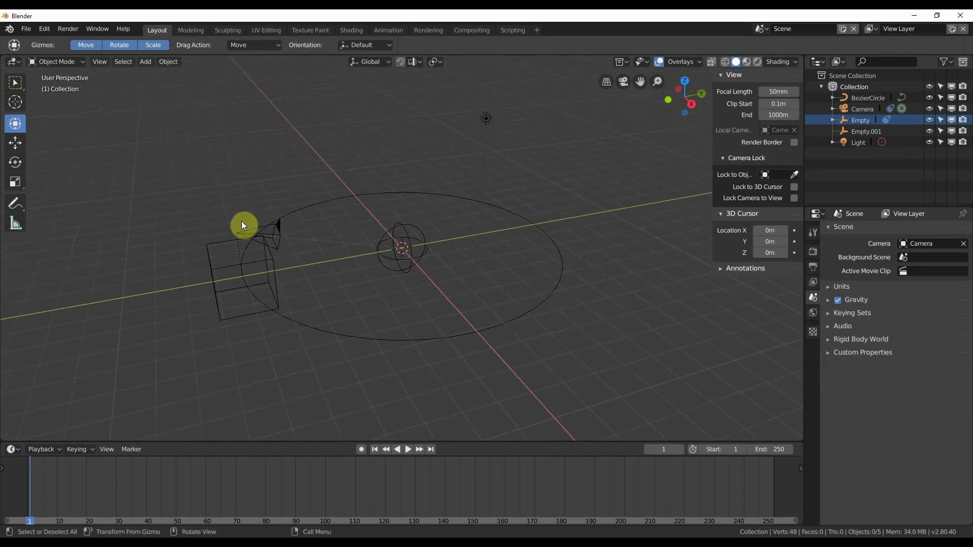